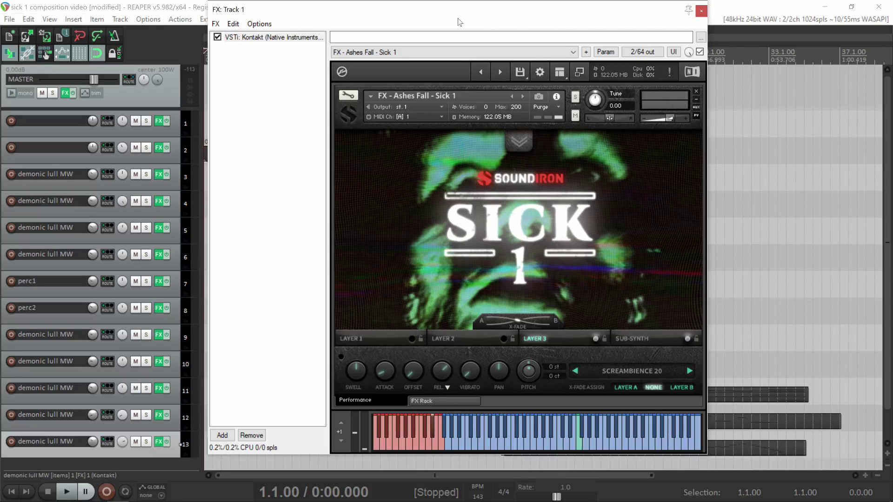
Close track 1's Kontakt instrument window with Escape.
key(Escape)
key(space)
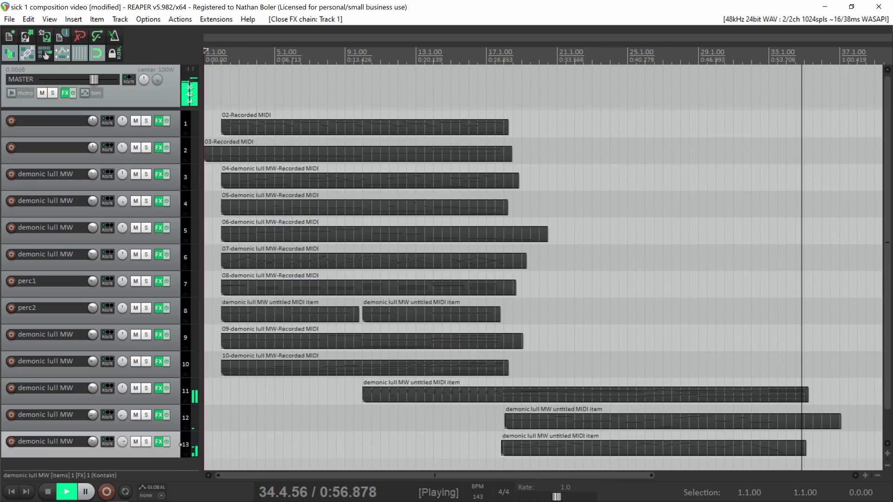
key(space)
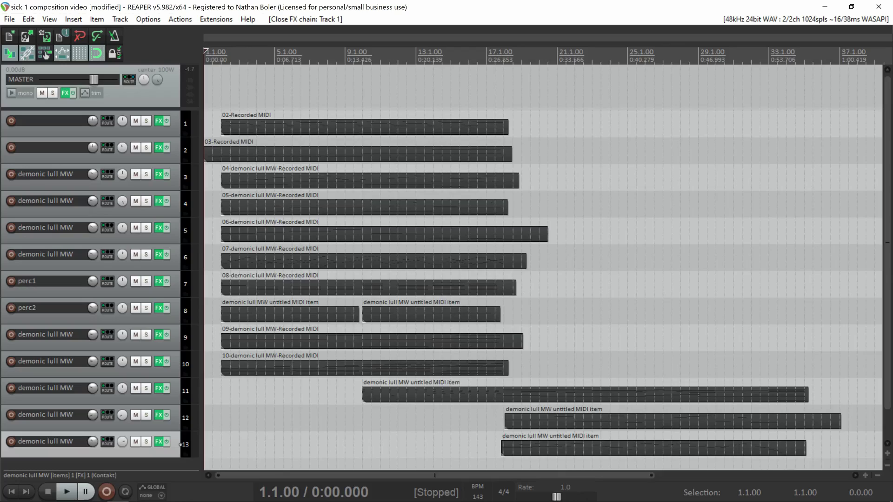
Open Ashes Fall's Kontakt window, confirm the Ashes Fall track name, and play the soloed track.
click(163, 122)
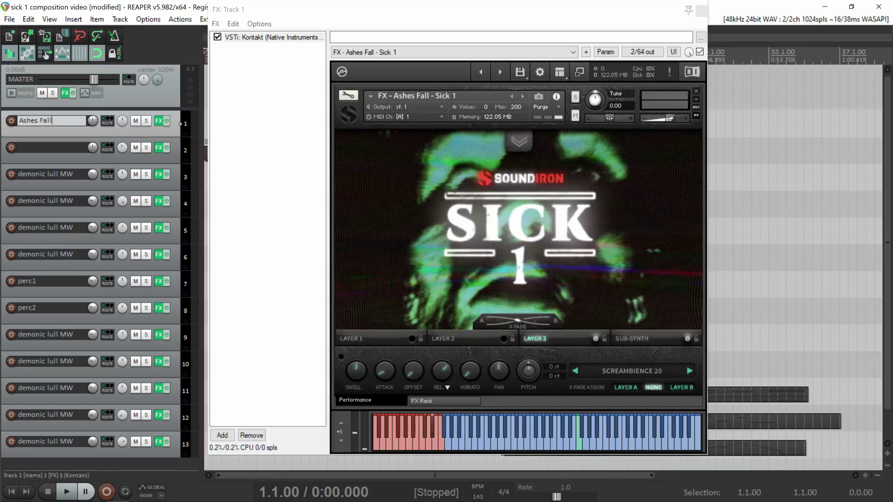
key(Return)
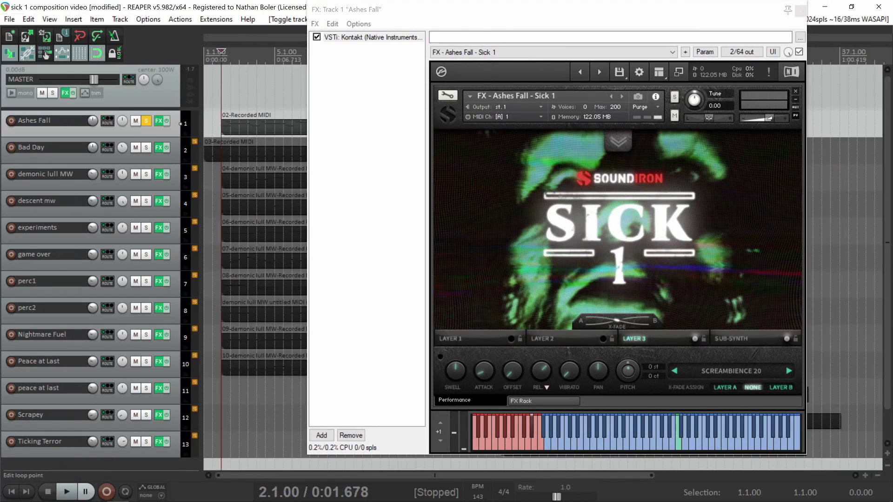
key(space)
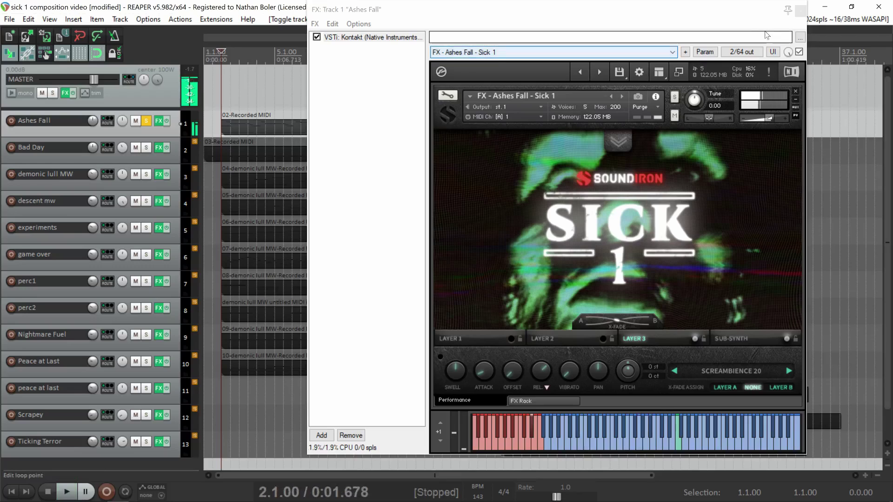
Close Ashes Fall's window and stop, then solo demonic lull MW instead of Bad Day and play it with its instrument open.
click(799, 12)
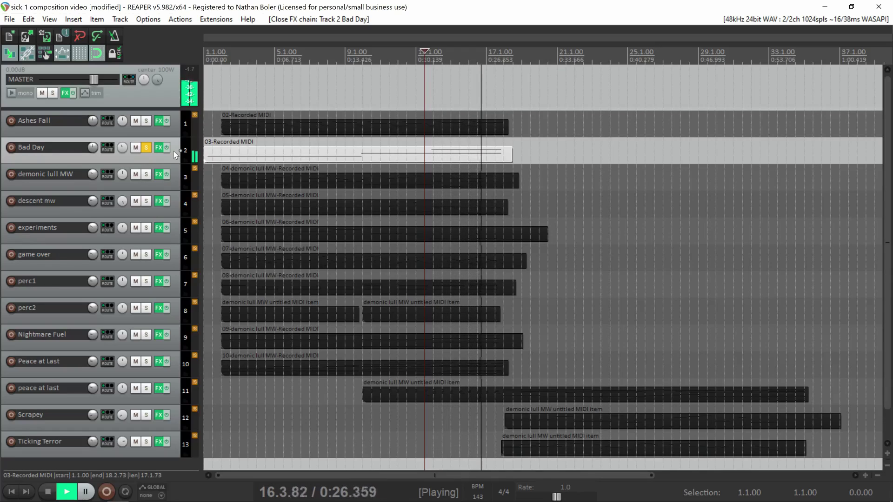
key(space)
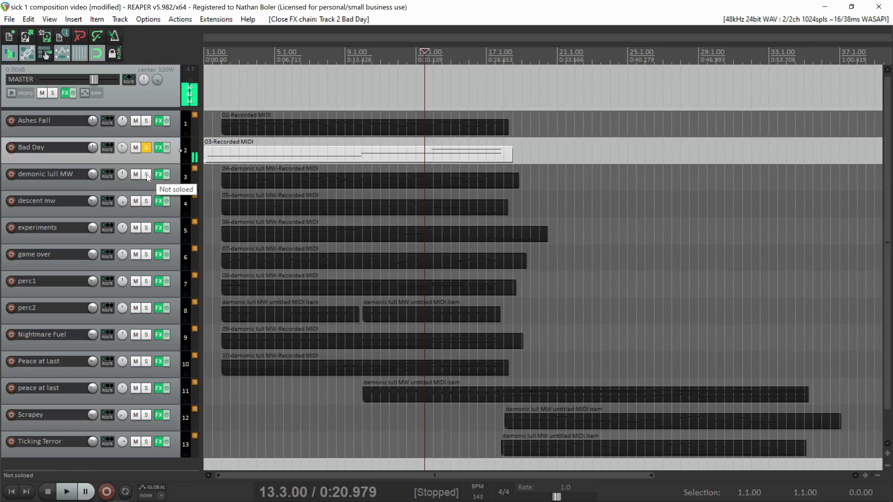
click(146, 174)
click(147, 148)
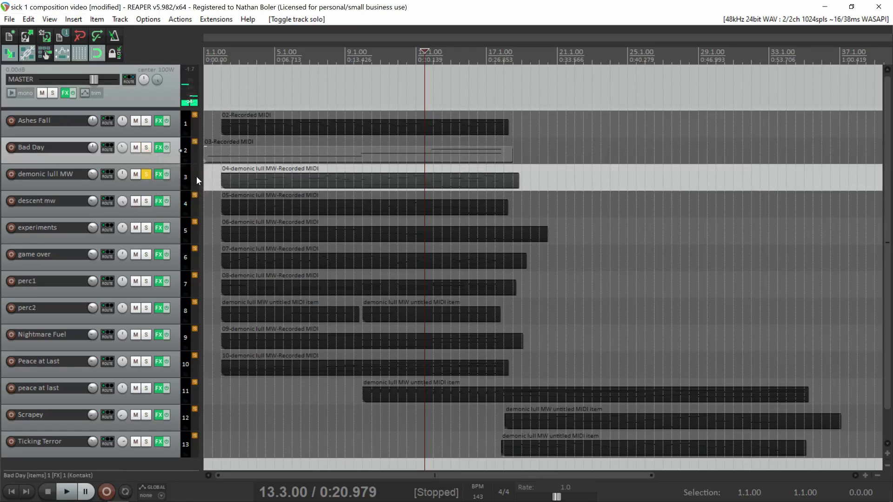
click(183, 184)
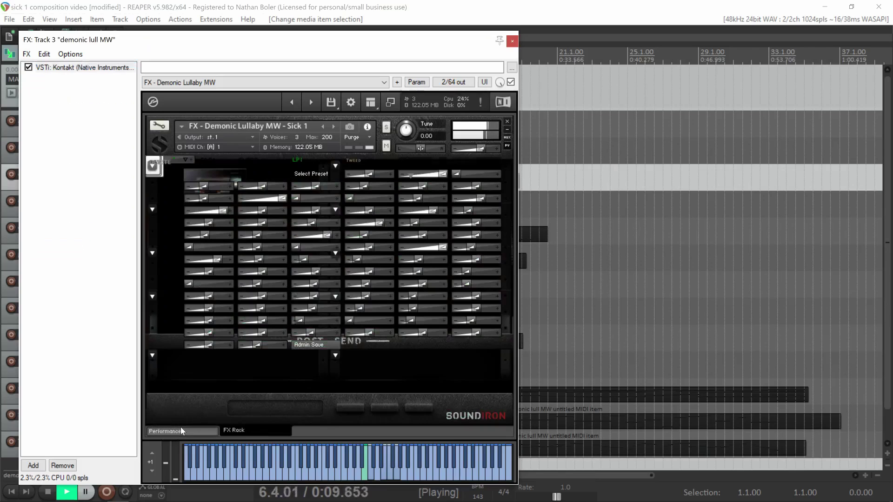
click(180, 426)
key(space)
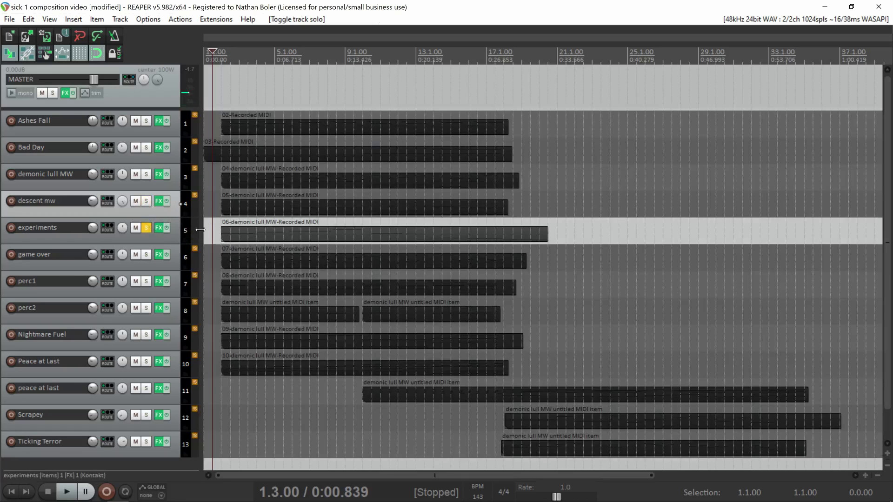
Play experiments, view its Kontakt Layer 2 (BRAND), close it, stop, and solo game over.
key(space)
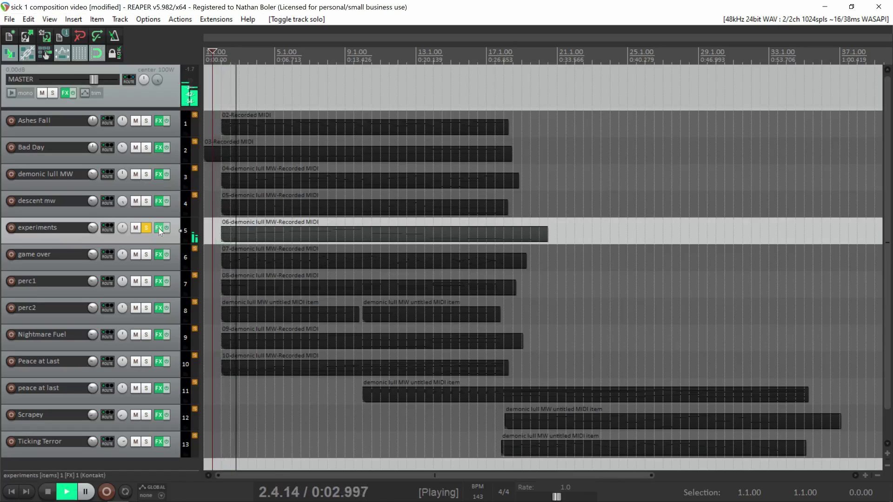
click(158, 228)
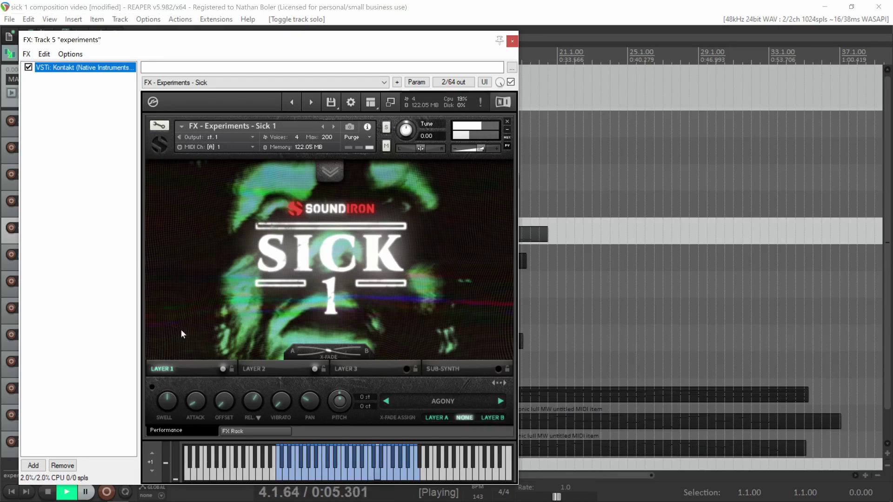
click(255, 370)
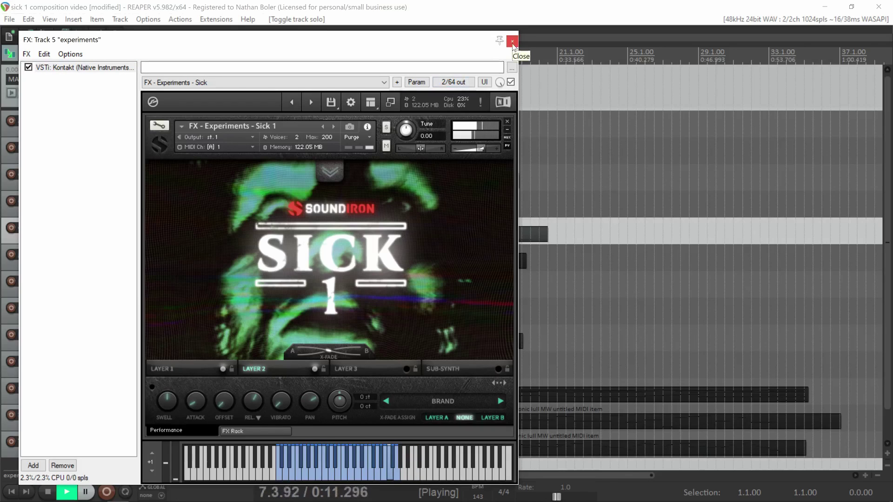
click(512, 42)
key(space)
click(181, 257)
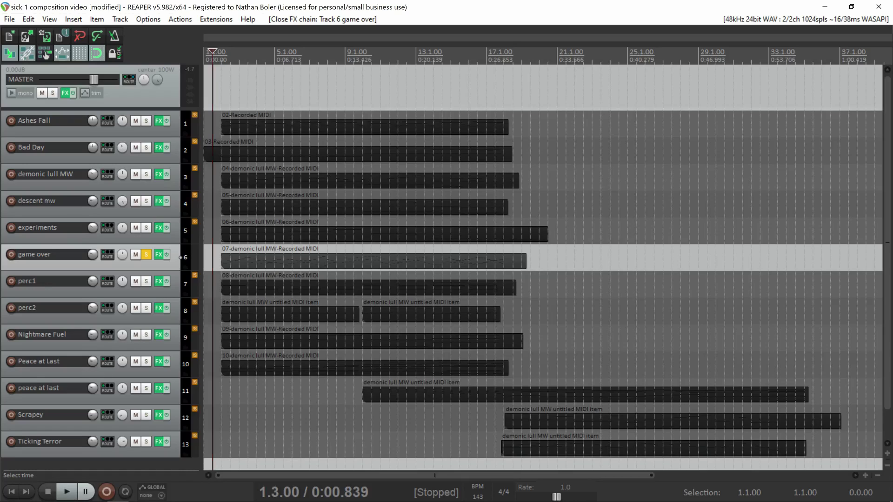
key(space)
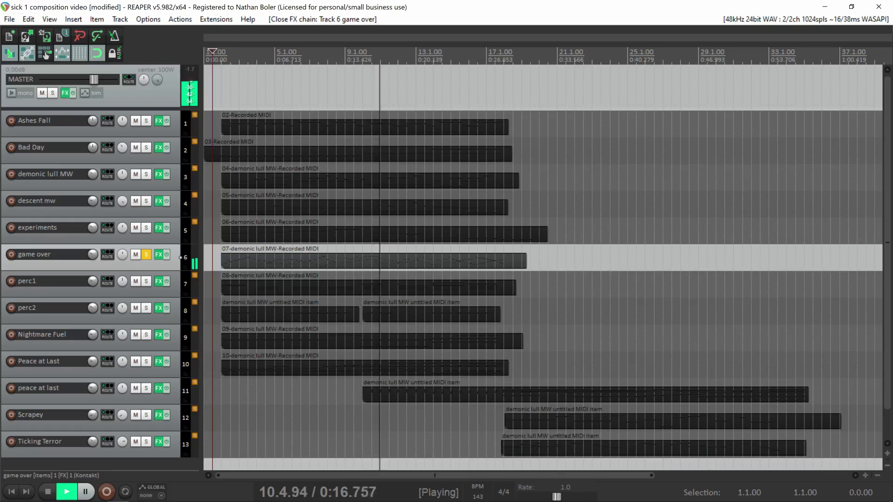
key(space)
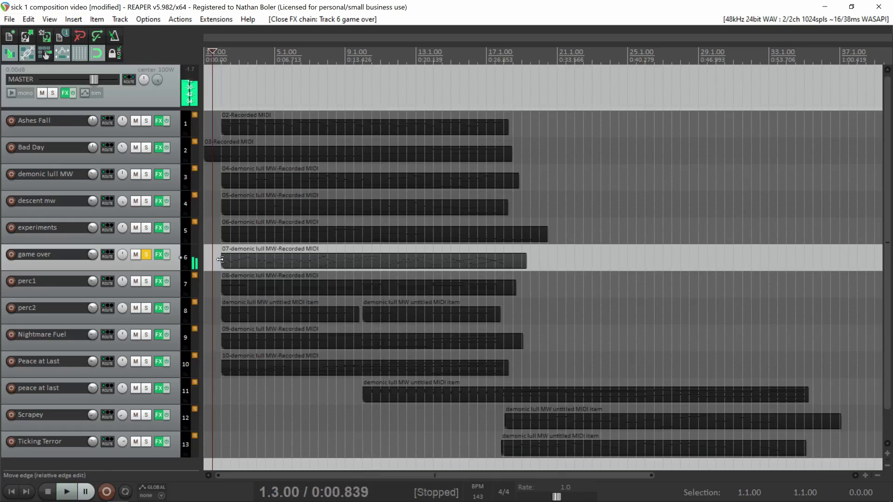
Swap the solo from game over to perc1 and perc2, select perc1, and play them.
click(146, 255)
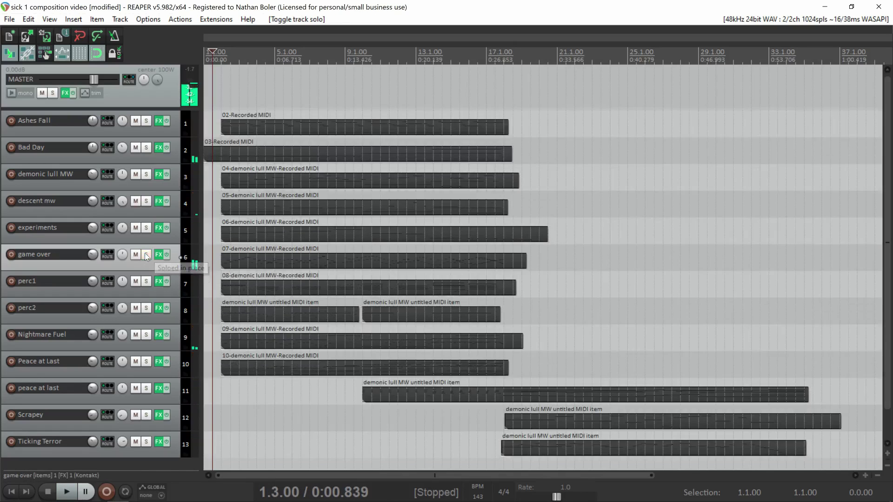
click(146, 281)
click(146, 308)
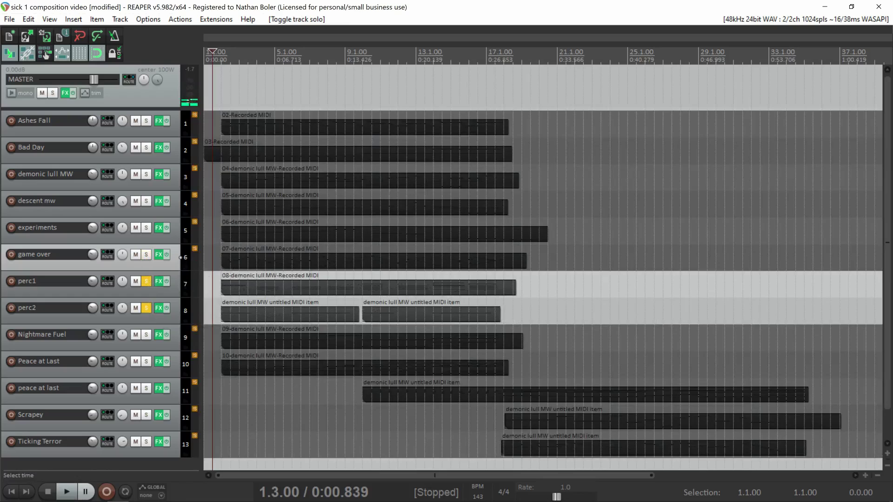
click(162, 296)
key(space)
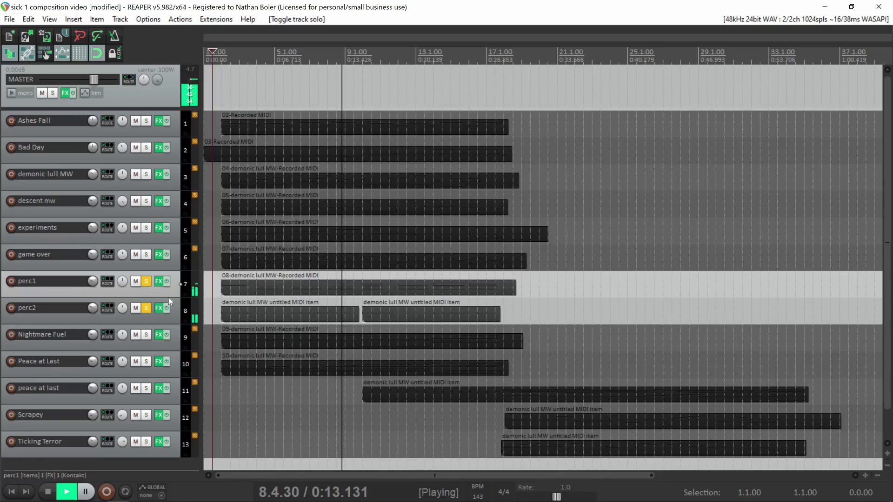
Play Nightmare Fuel, view its Kontakt LAYER 2 settings, close the window, and stop.
key(space)
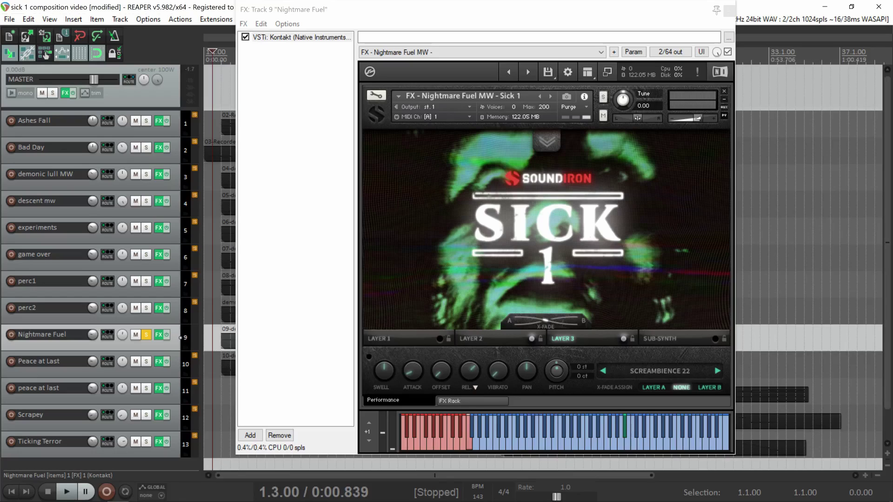
key(space)
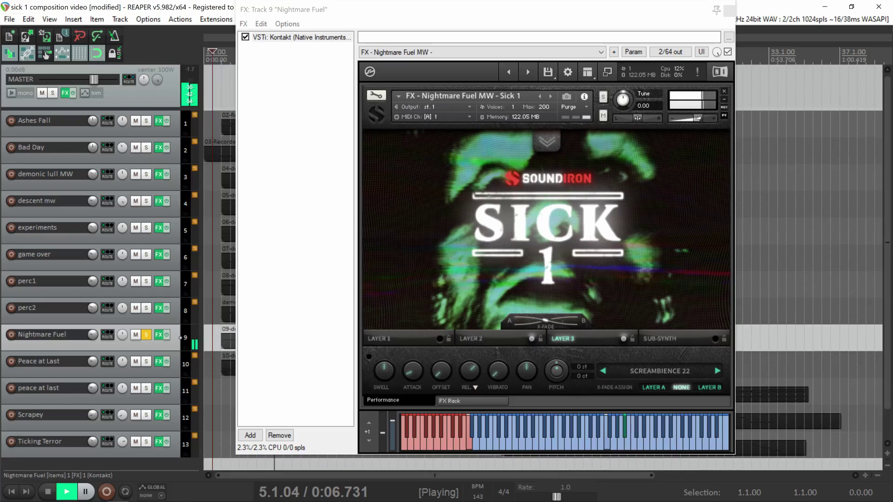
click(484, 339)
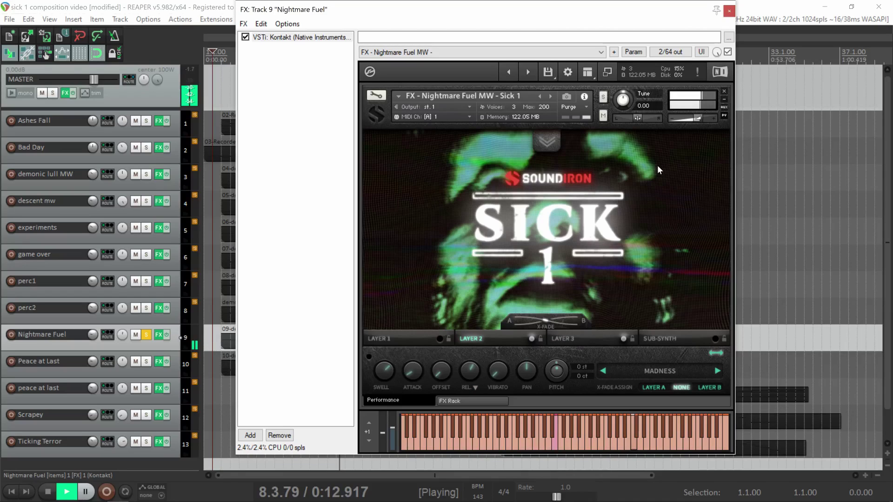
key(Escape)
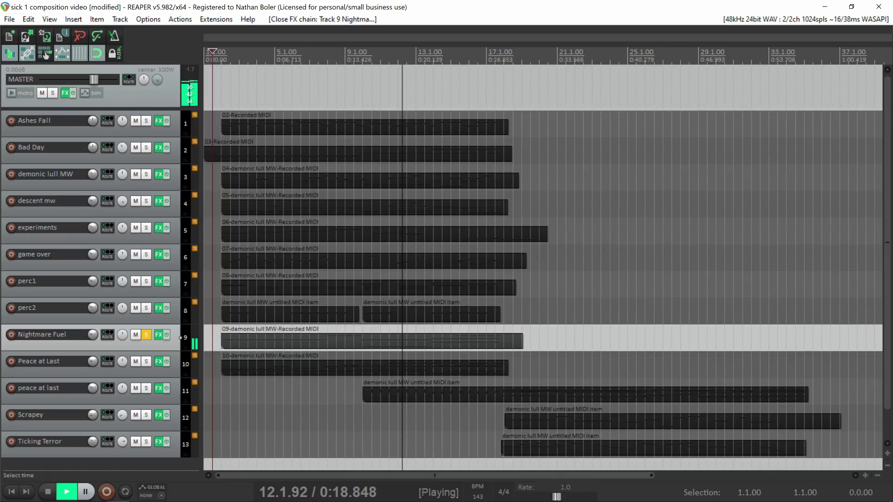
key(space)
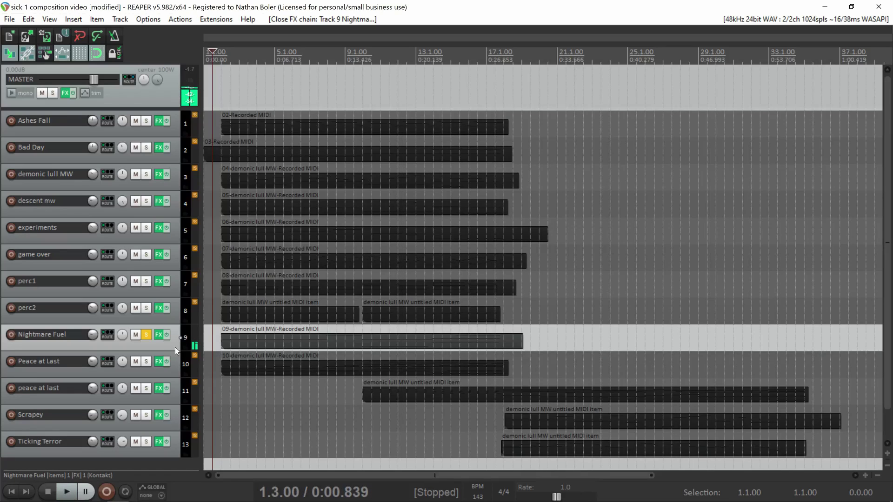
Solo Peace at Last tracks 10 and 11 in place of Nightmare Fuel and play from bar 2.
click(147, 364)
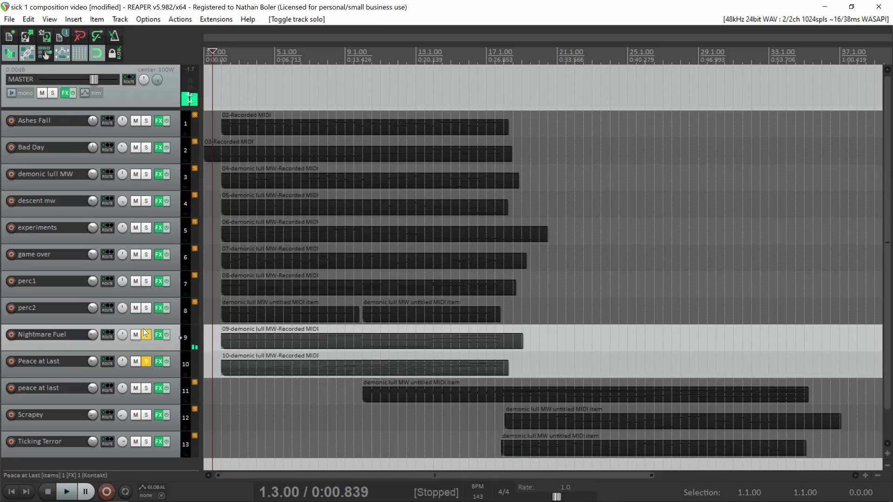
click(147, 335)
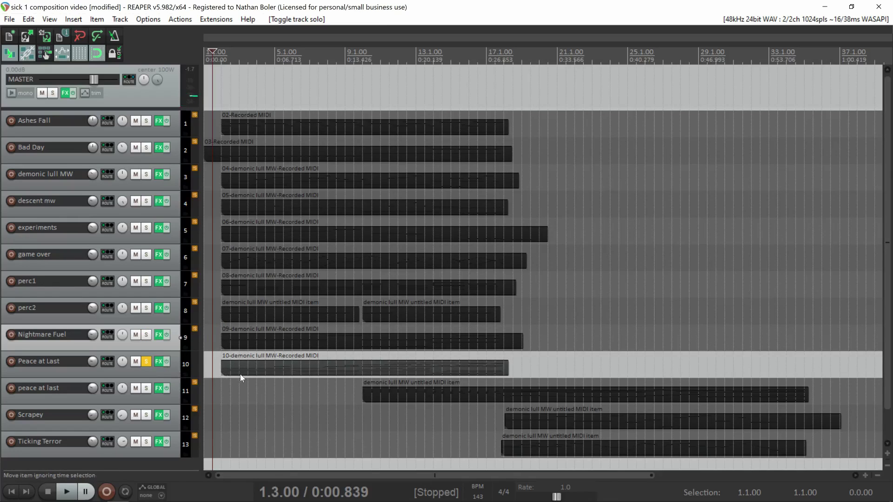
key(Right)
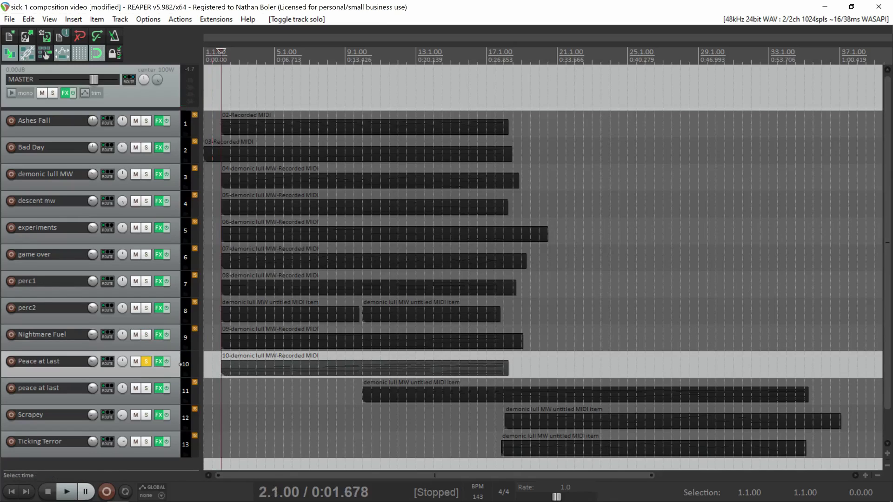
click(146, 388)
key(space)
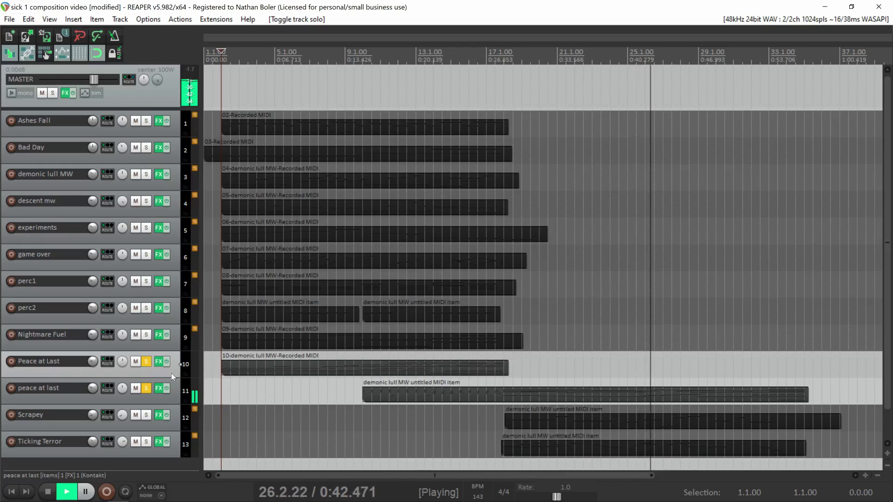
Solo Scrapey alone, unsoloing both Peace at Last tracks, and stop after listening.
key(space)
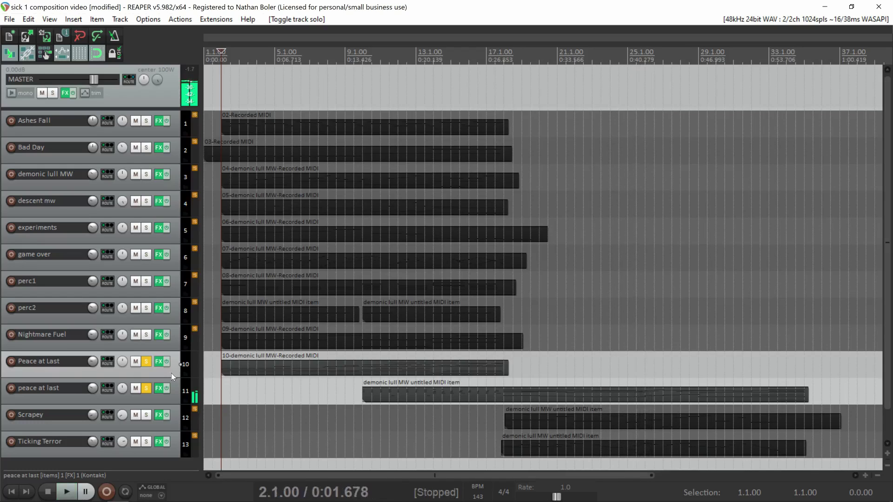
click(147, 415)
click(146, 391)
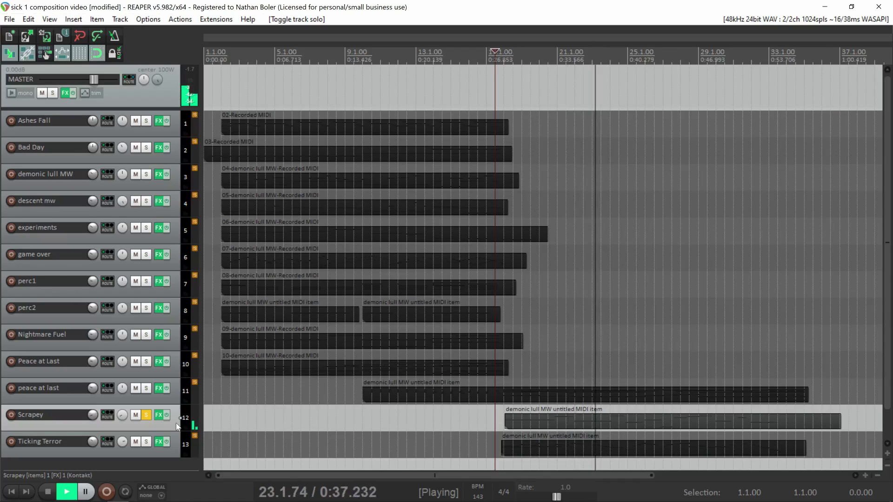
key(space)
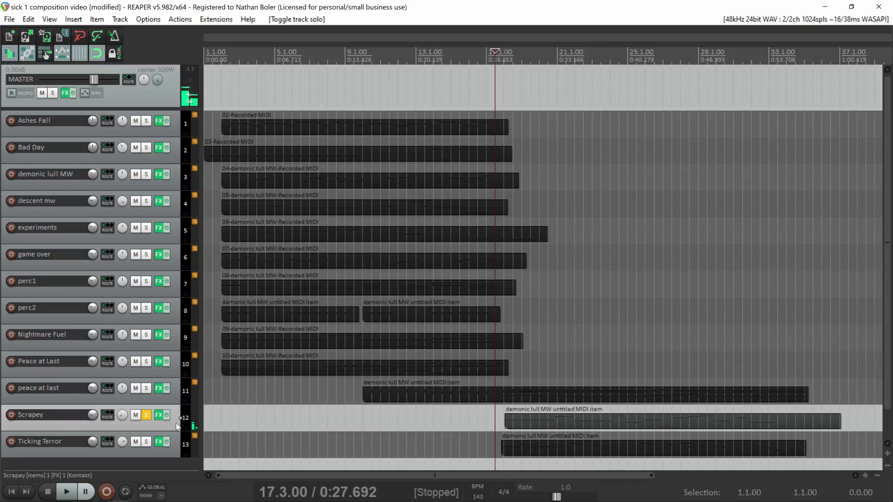
Solo Ticking Terror in place of Scrapey, select track 13, and listen before stopping.
click(146, 441)
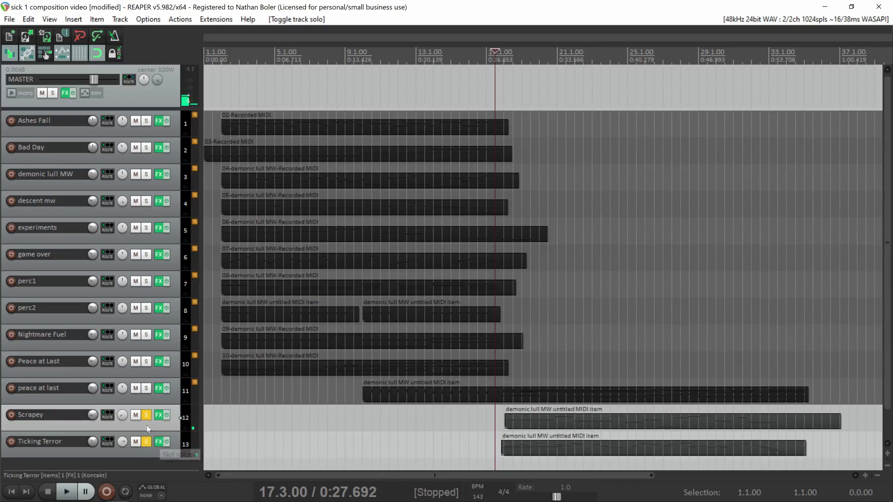
click(147, 414)
click(500, 447)
key(space)
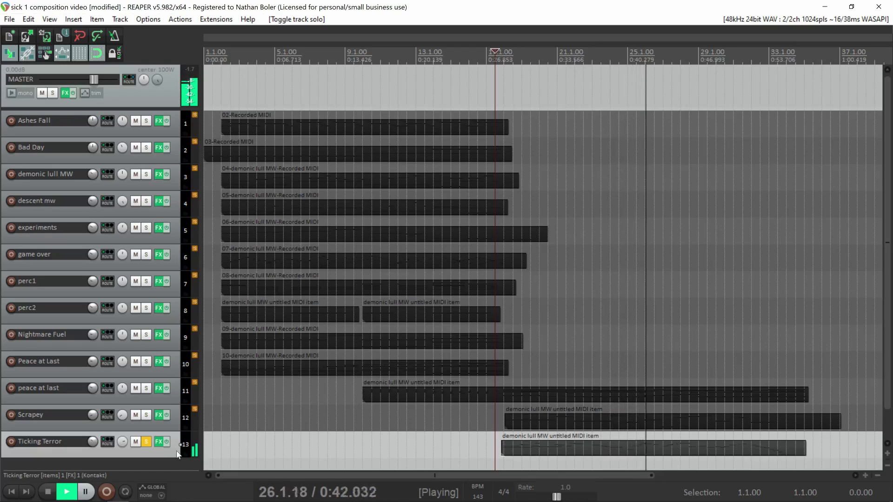
key(space)
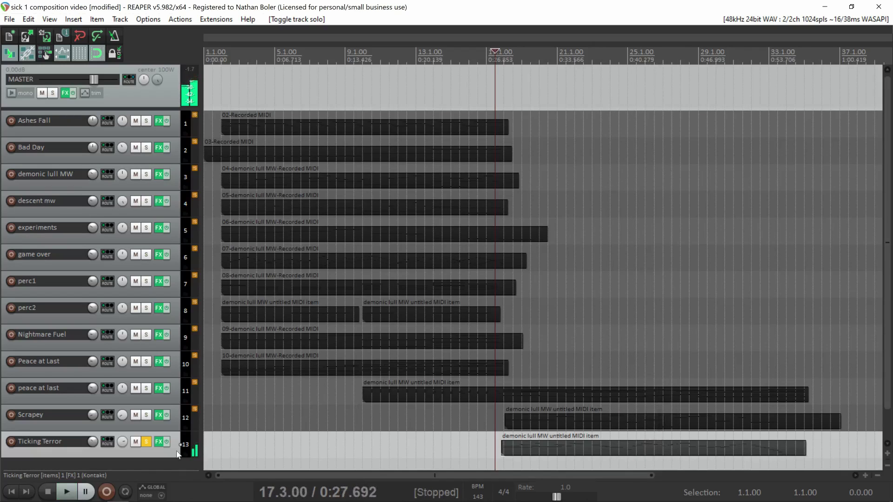
Unsolo Ticking Terror and open track 1 Ashes Fall's Kontakt FX window.
click(147, 442)
click(158, 121)
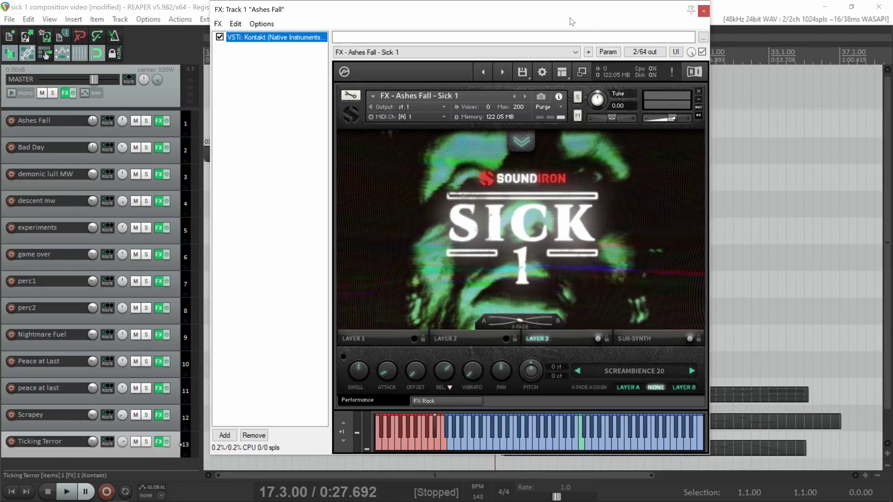